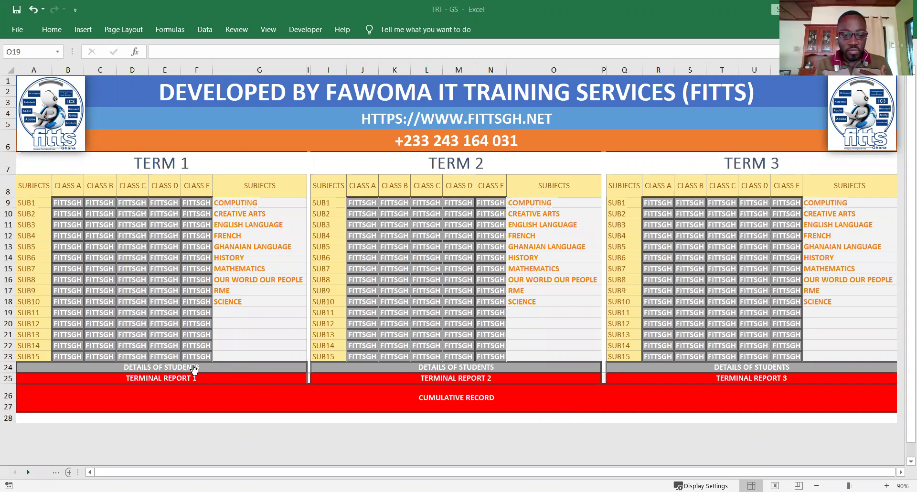
# - Follow the Term 1 DETAILS OF STUDENTS link on the FITTS menu to the T1-DETAILS sheet
pyautogui.click(170, 372)
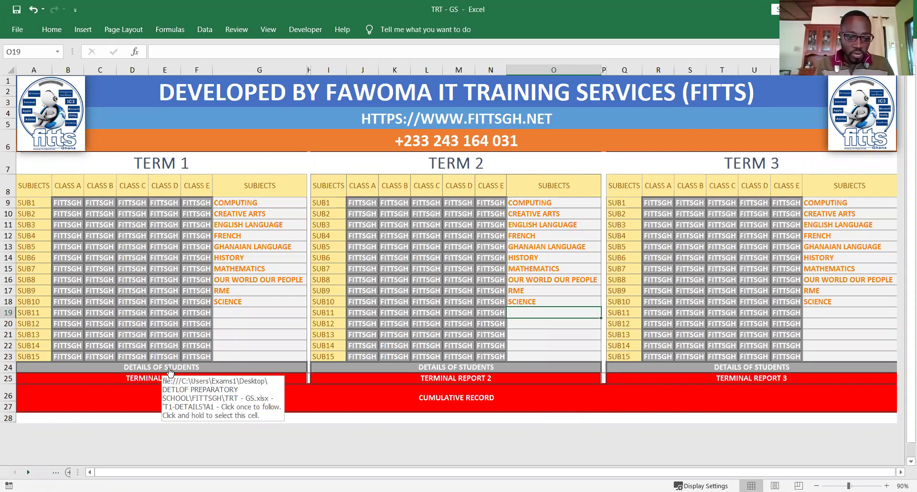
# - In row 2, enter the first student's full name, total attendance 50, 38 days present and class 6A
pyautogui.click(169, 371)
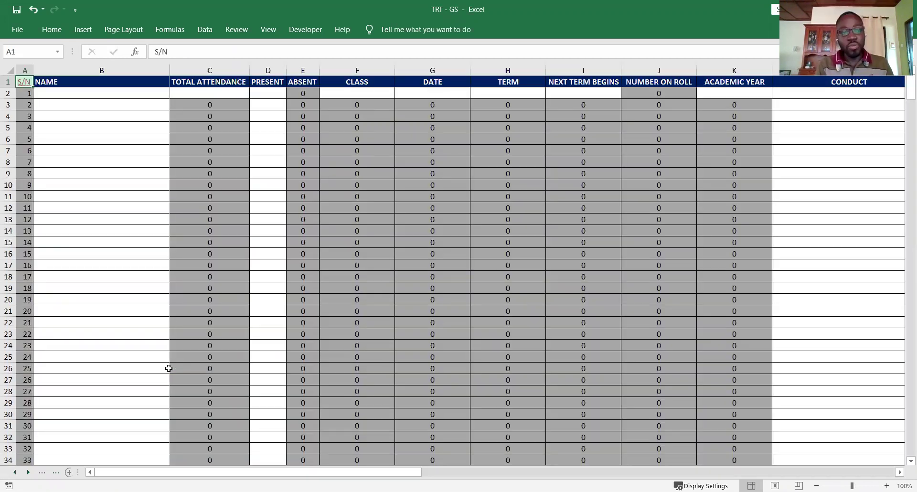
pyautogui.click(135, 93)
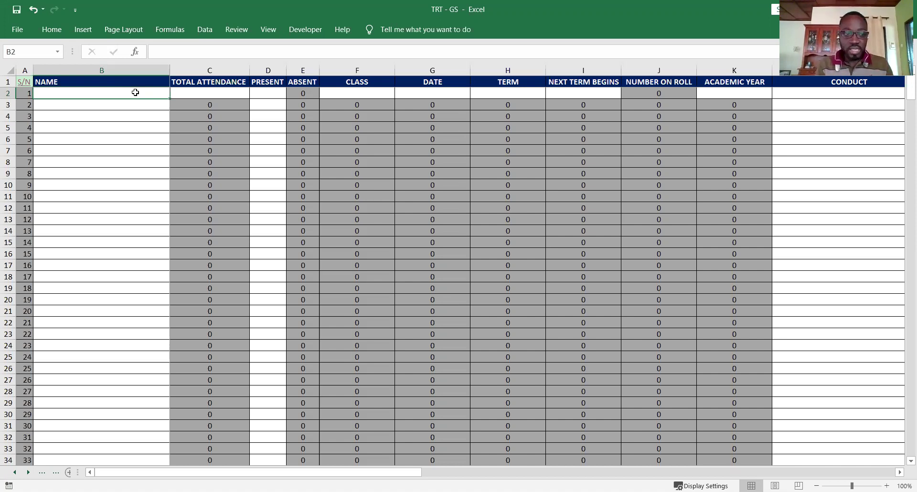
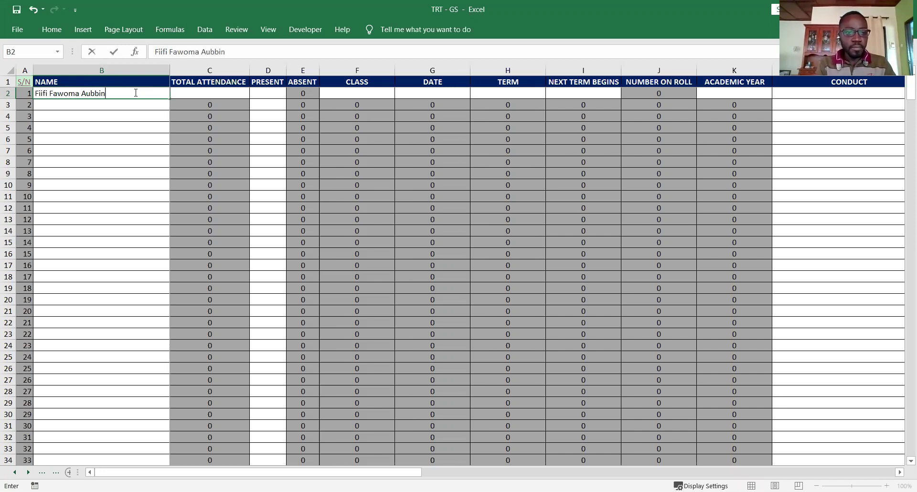
pyautogui.press('Tab')
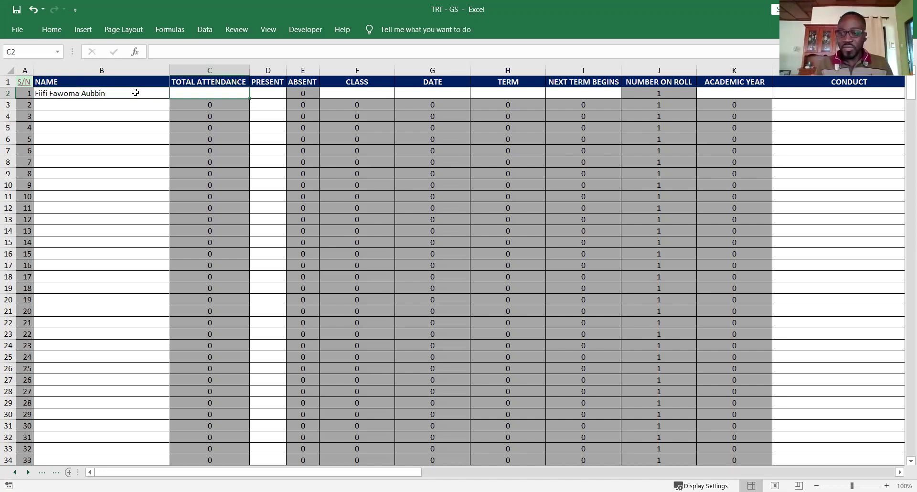
pyautogui.write('50')
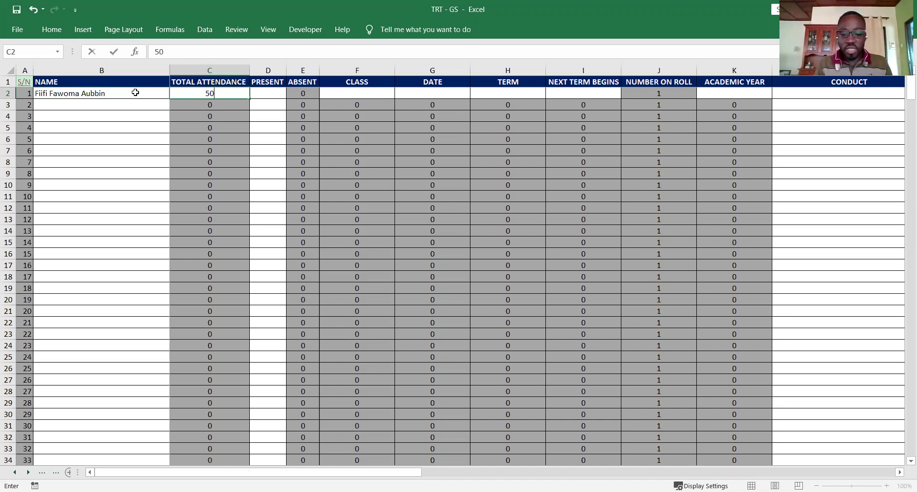
pyautogui.press('Tab')
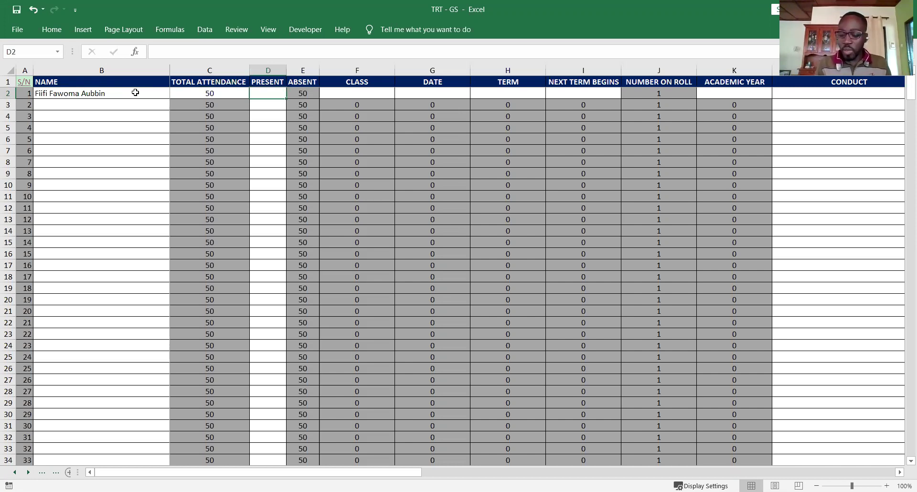
pyautogui.write('38')
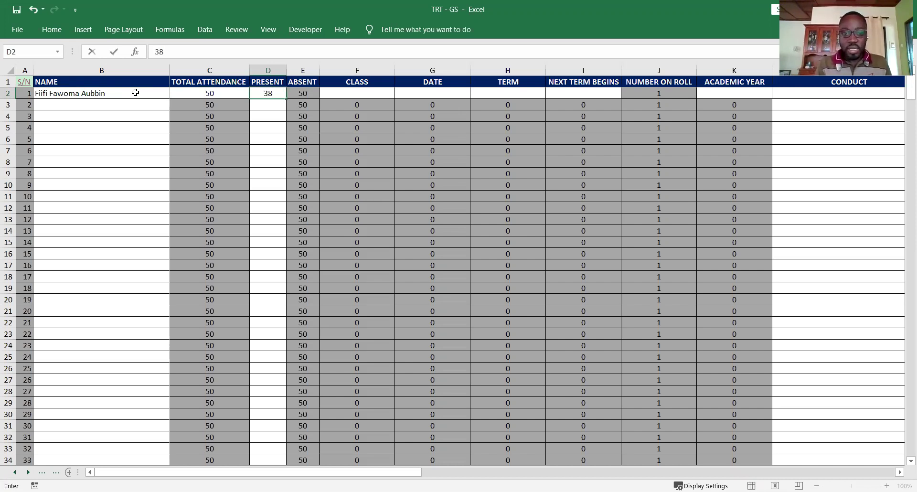
pyautogui.press('Tab')
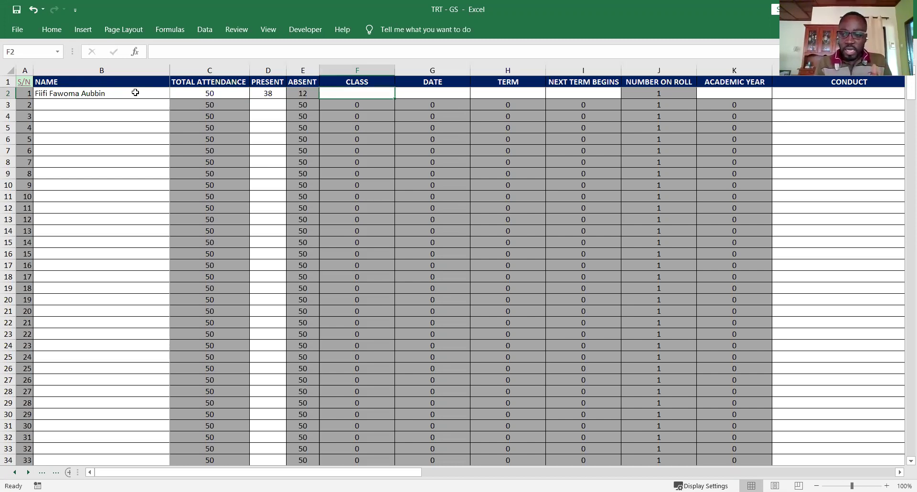
pyautogui.write('6')
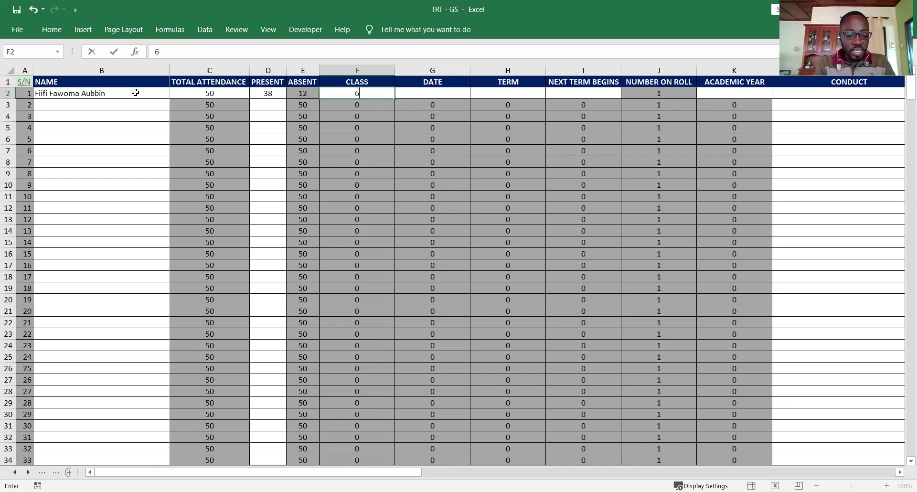
pyautogui.write('A')
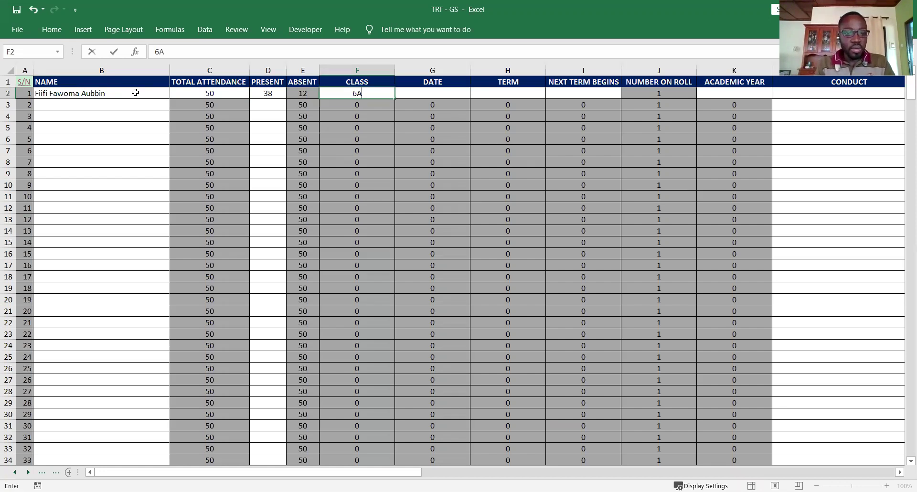
pyautogui.press('Tab')
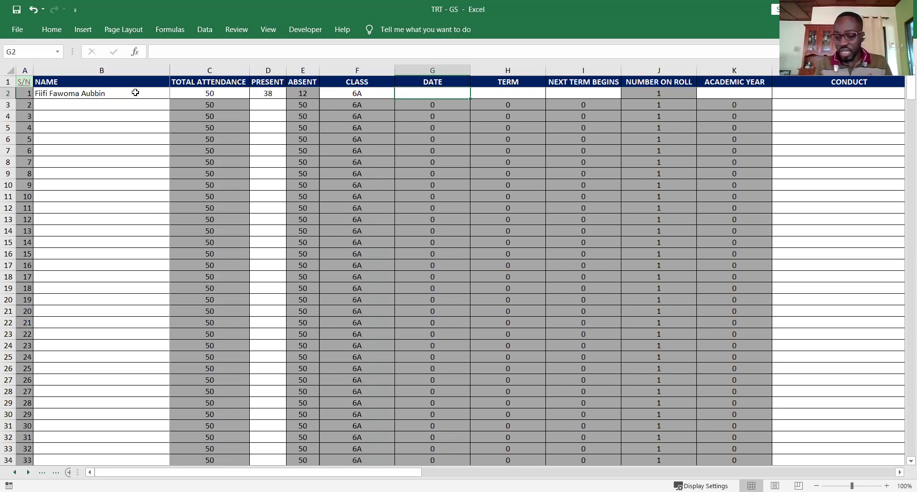
# - Enter the vacation date as 13TH MAY, 2021 in G2
pyautogui.write('5/13/2021')
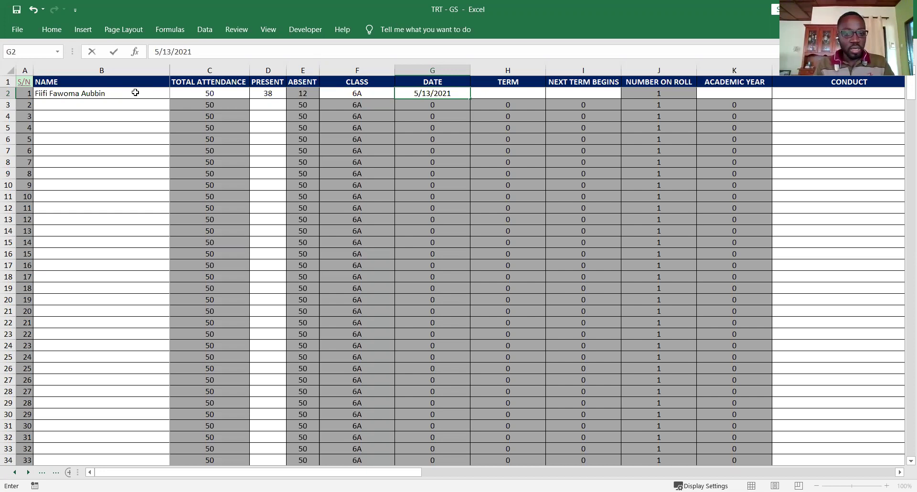
pyautogui.hotkey('ctrl', 'Return')
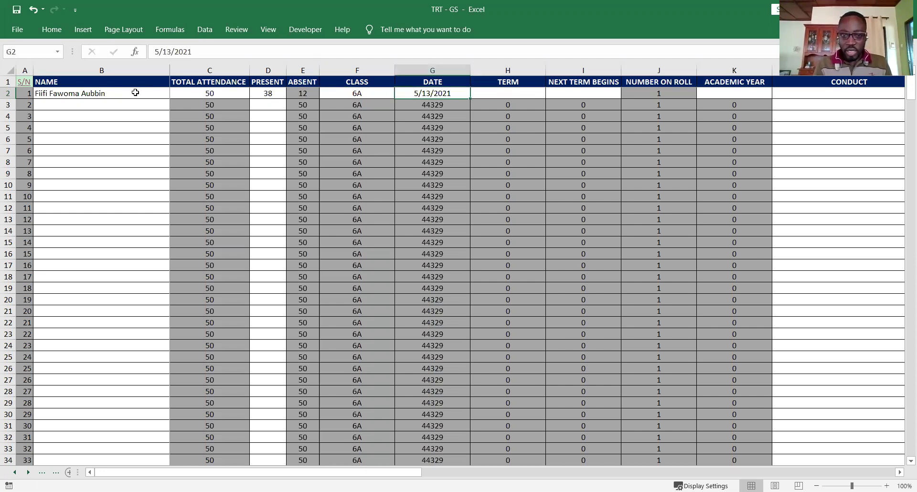
pyautogui.write('13')
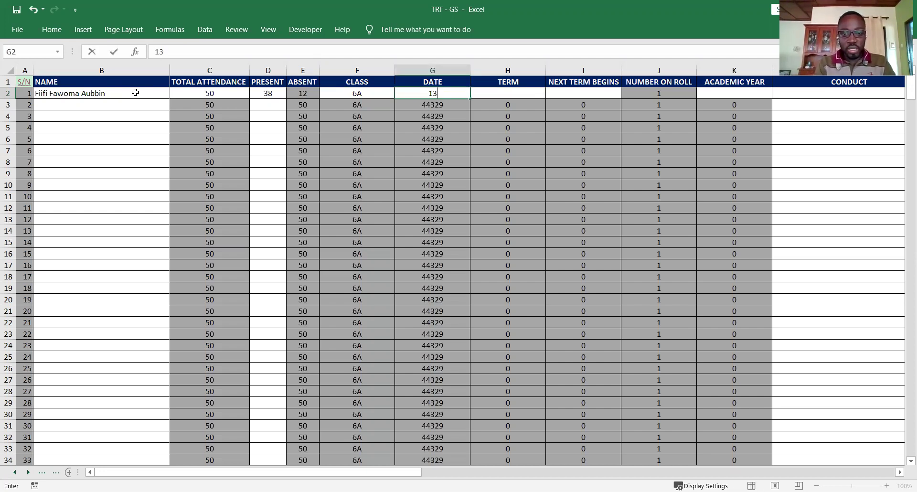
pyautogui.write('TH MAY, 2021')
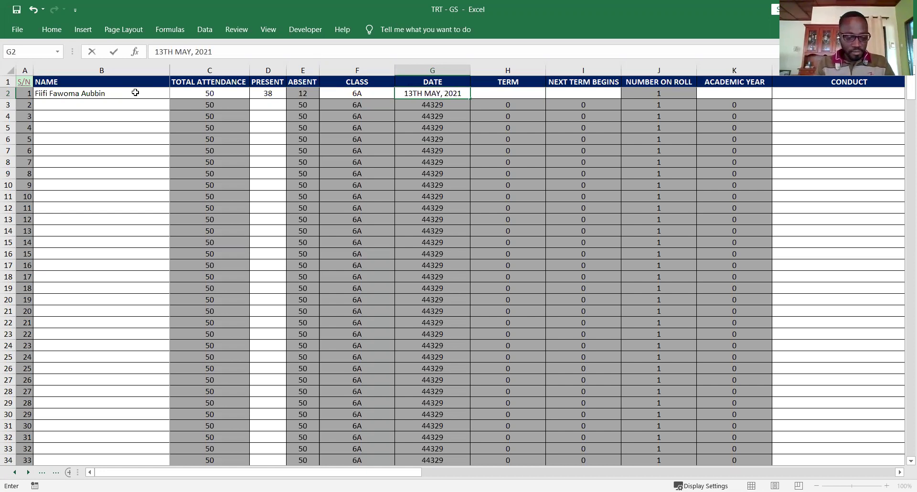
pyautogui.press('Tab')
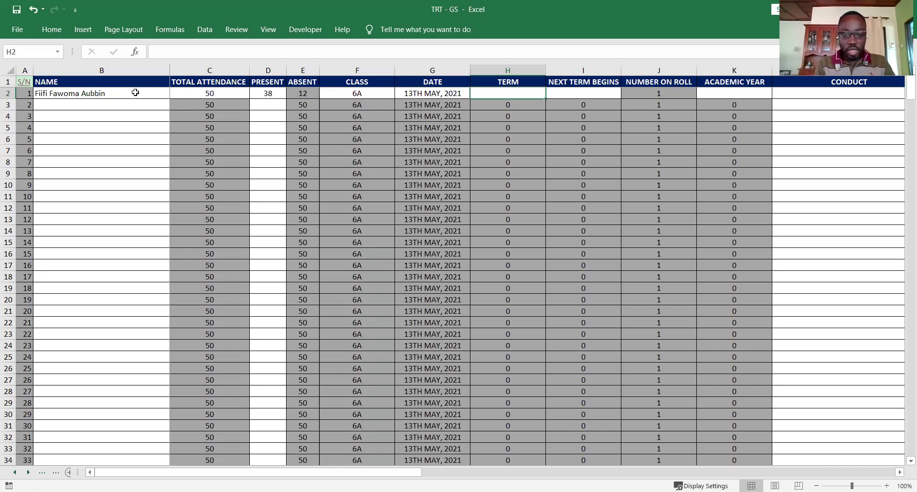
# - Set term ONE, next term beginning 1ST SEPTEMBER, 2021, and academic year 2021
pyautogui.write('ONE')
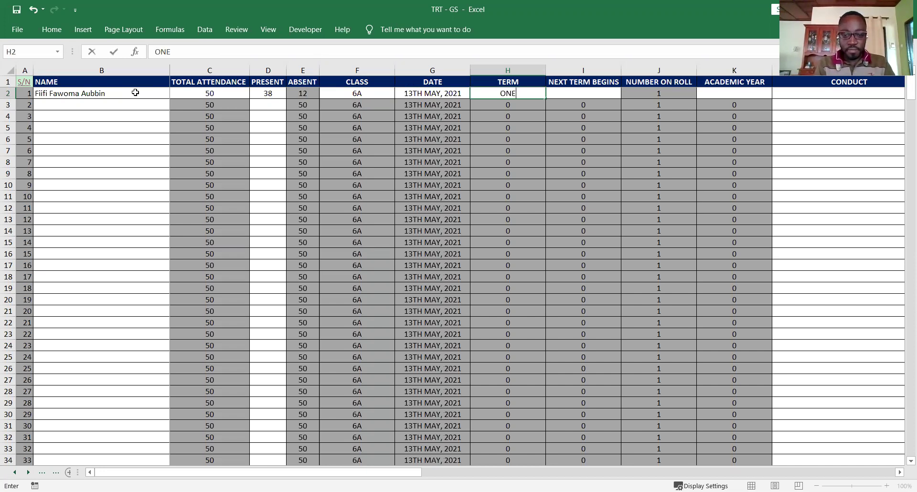
pyautogui.press('Tab')
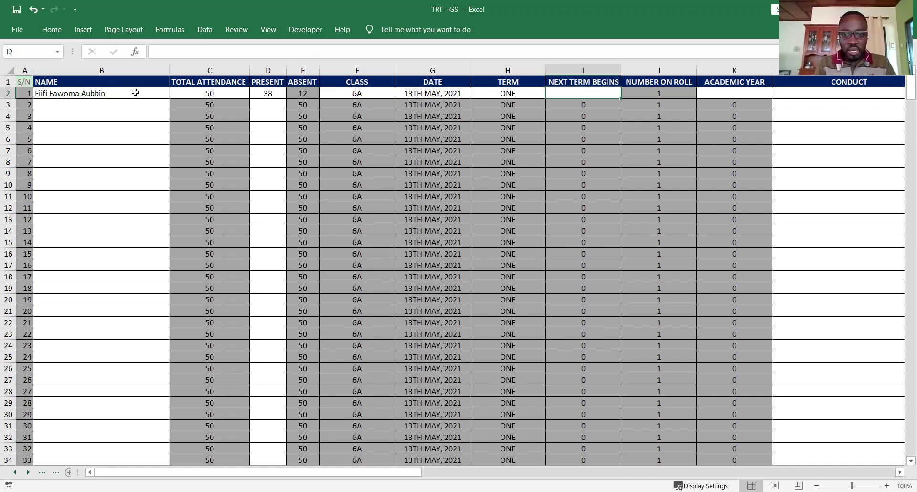
pyautogui.write('1ST S')
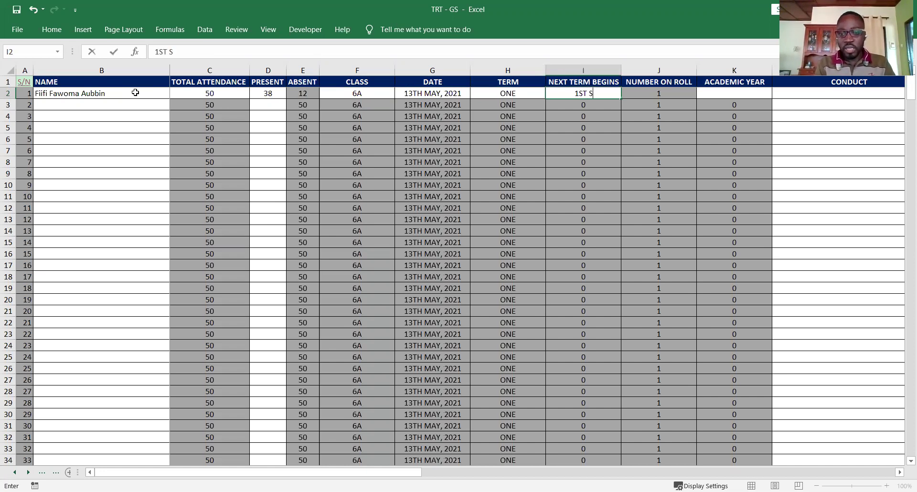
pyautogui.write('EPTEMB')
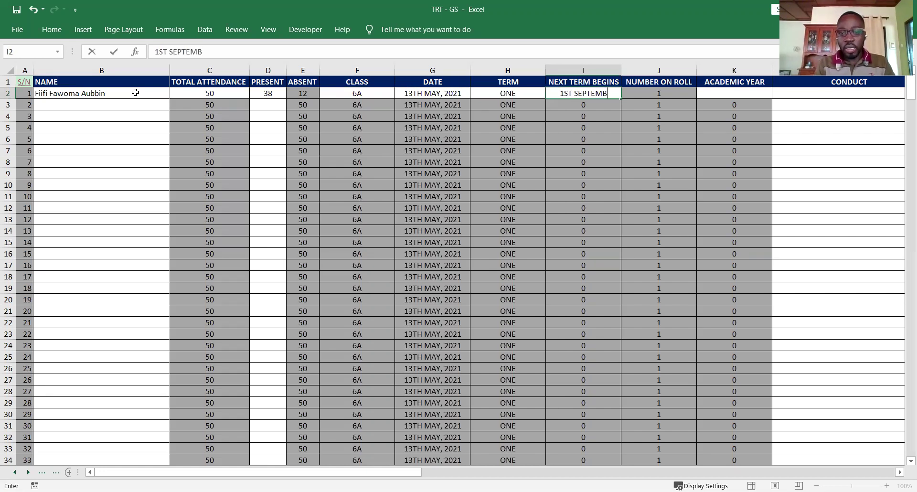
pyautogui.write('ER, 20')
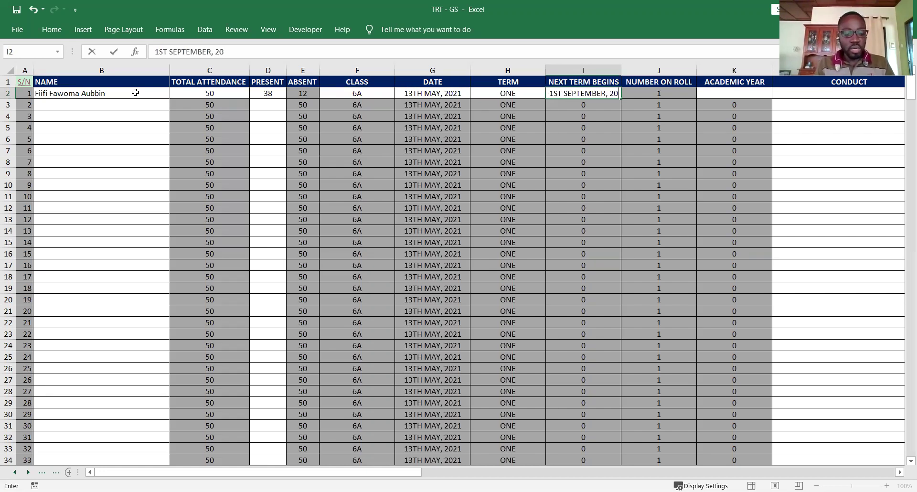
pyautogui.write('21')
pyautogui.press('Tab')
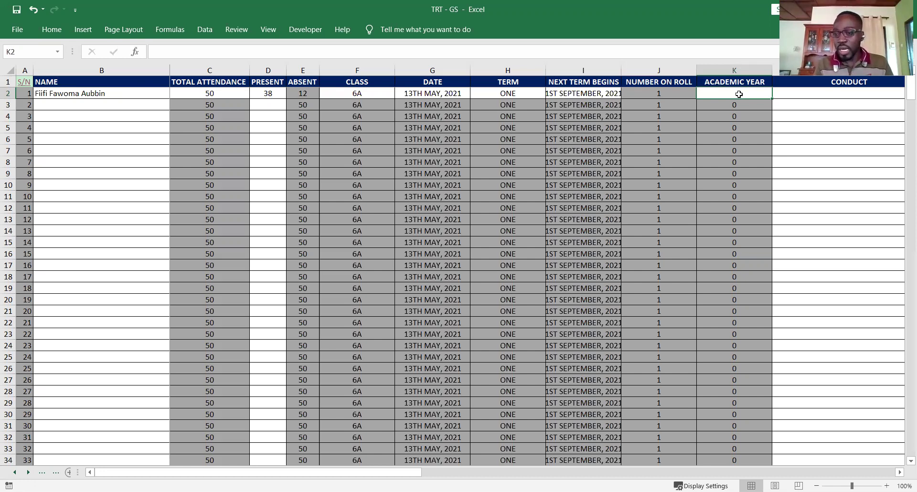
pyautogui.write('2021')
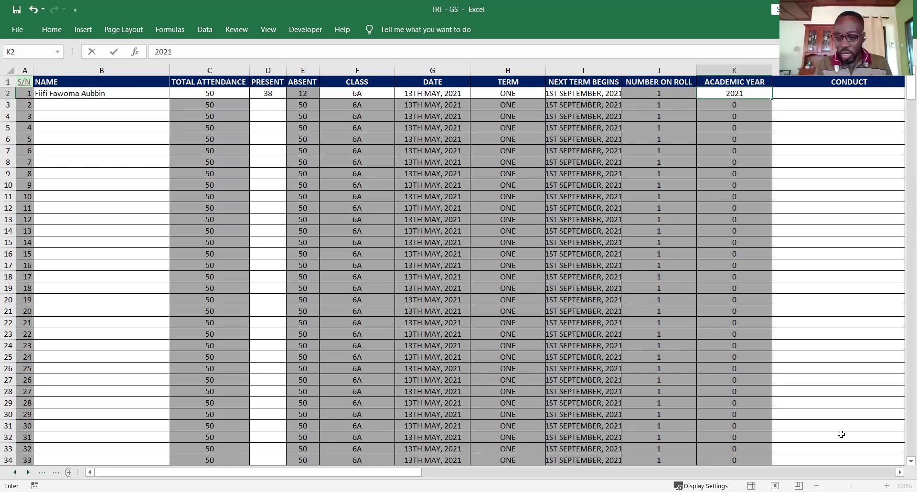
# - Commit academic year 2021 and set the first student's conduct to 'Behaves in acceptable manner.'
pyautogui.press('Tab')
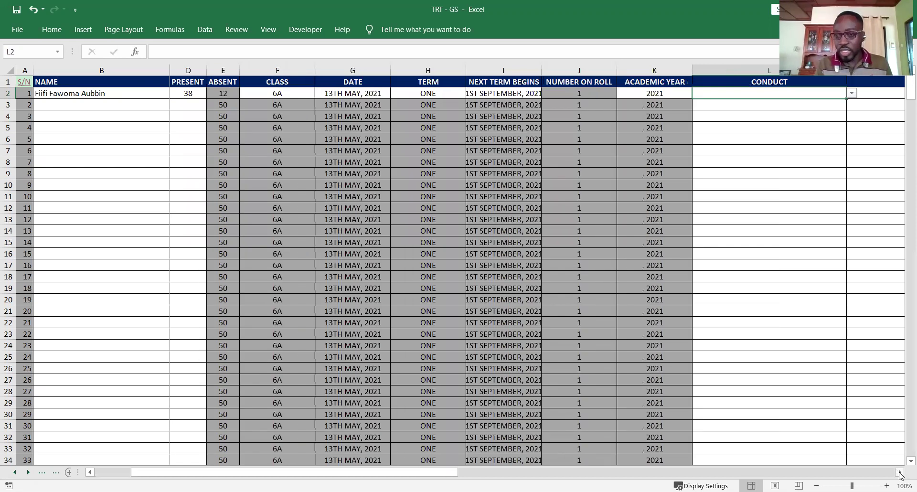
pyautogui.click(900, 472)
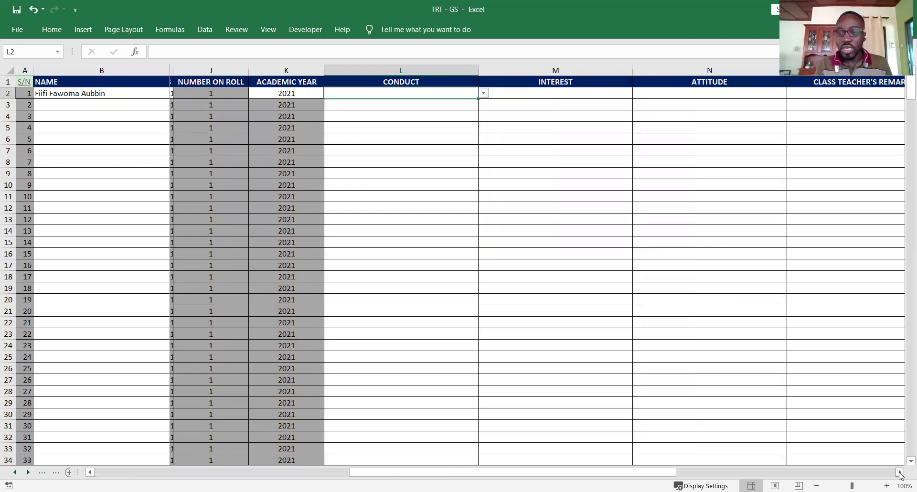
pyautogui.click(900, 472)
pyautogui.click(710, 248)
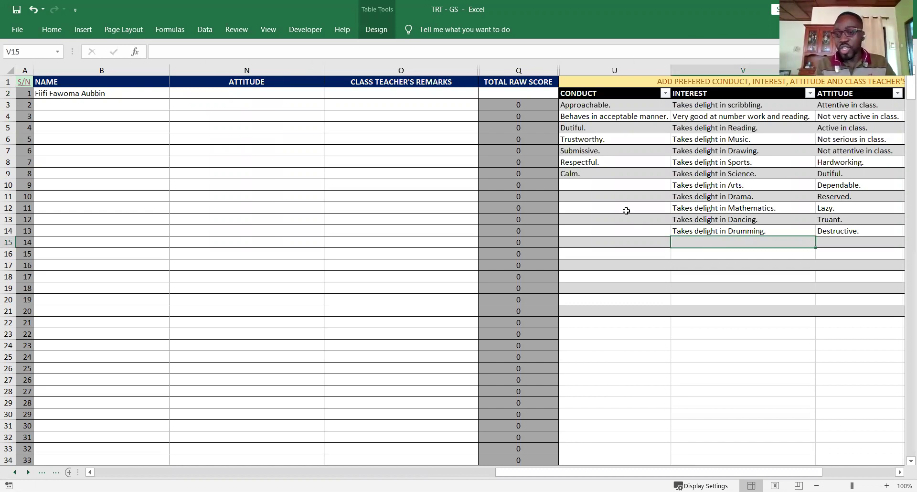
pyautogui.press('Up')
pyautogui.press('Up')
pyautogui.press('Up')
pyautogui.hscroll(2, 626, 211)
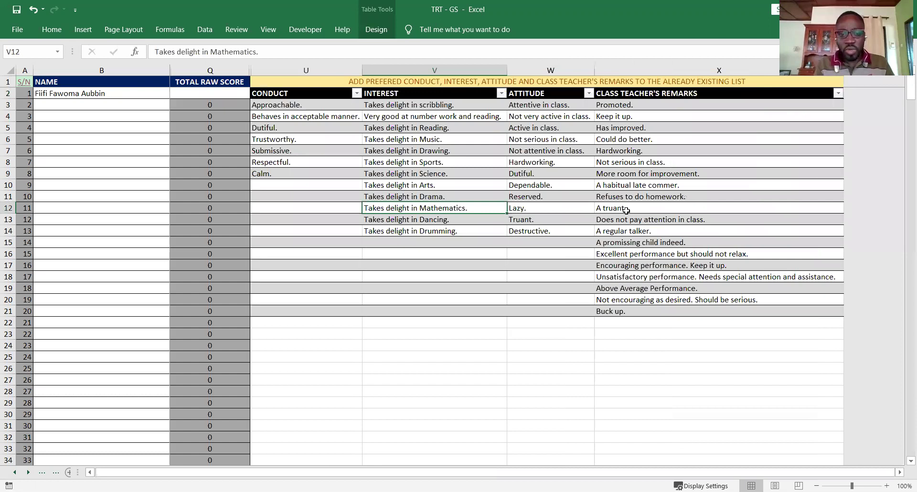
pyautogui.press('Left')
pyautogui.press('Left')
pyautogui.press('Left')
pyautogui.press('Left')
pyautogui.press('Left')
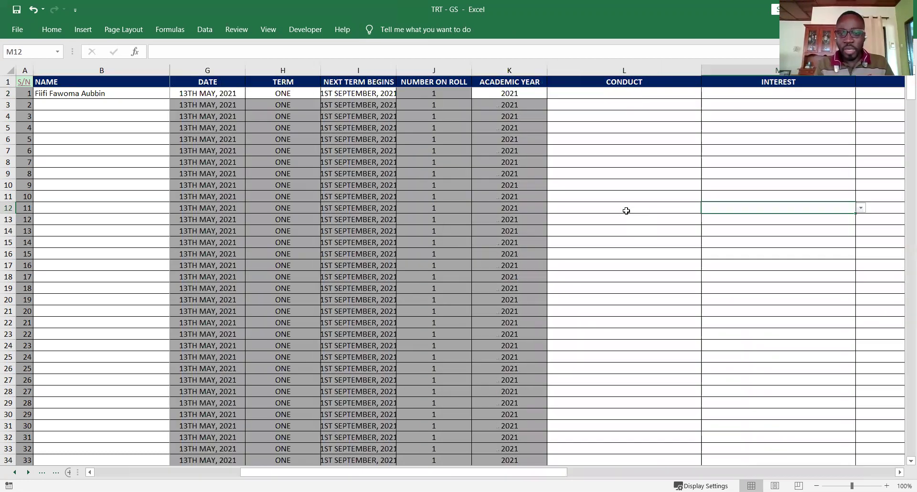
pyautogui.click(683, 97)
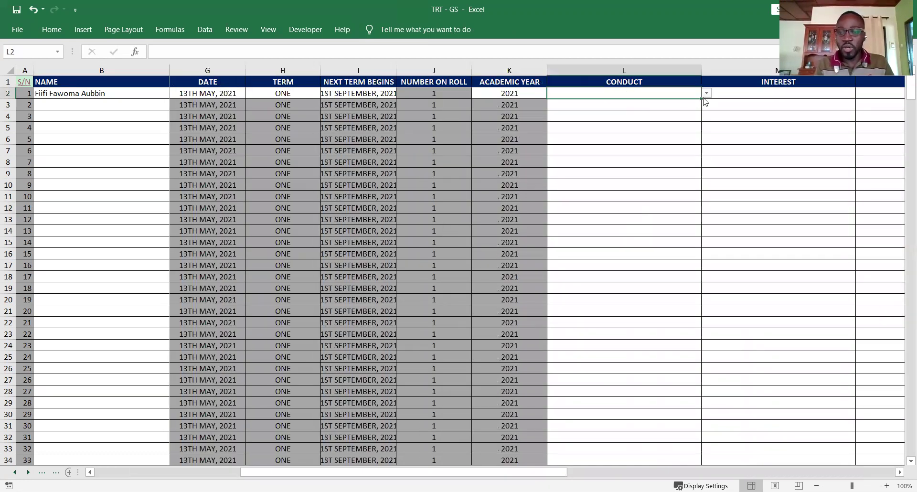
pyautogui.click(706, 93)
pyautogui.click(705, 106)
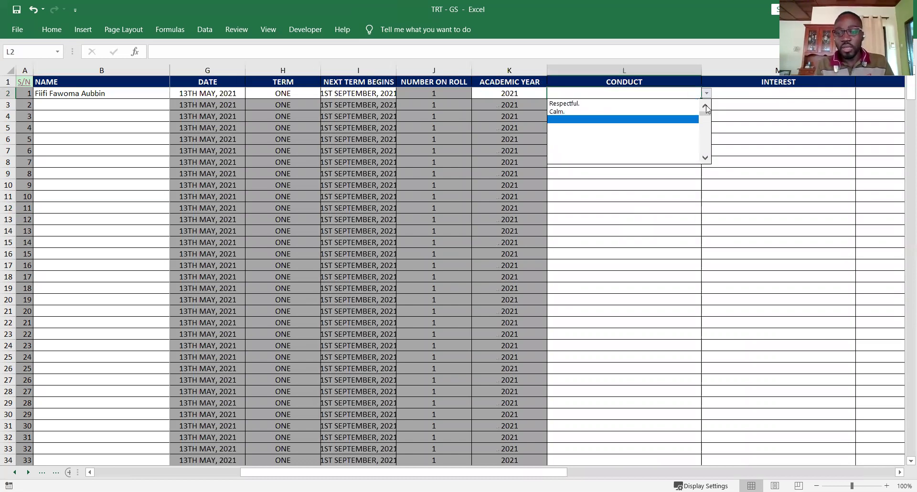
pyautogui.click(705, 106)
pyautogui.click(643, 112)
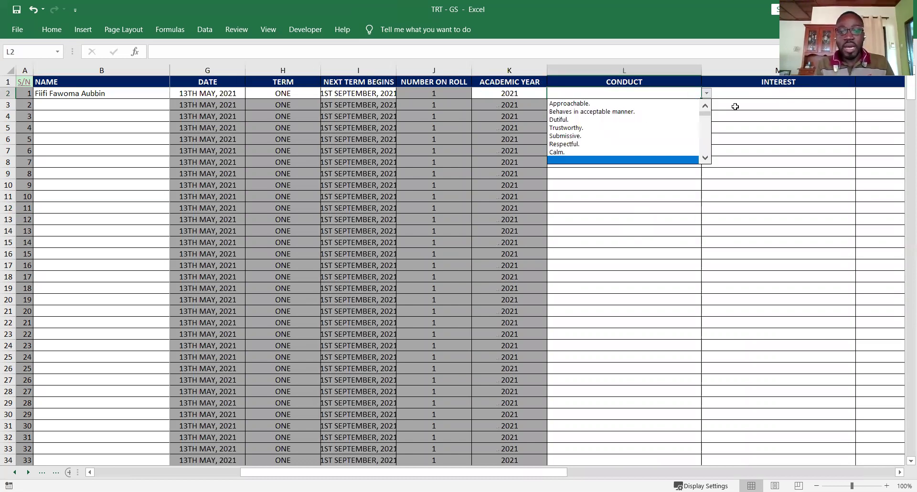
# - Set interest to 'Takes delight in Mathematics.' and enter total raw score 1000
pyautogui.click(849, 97)
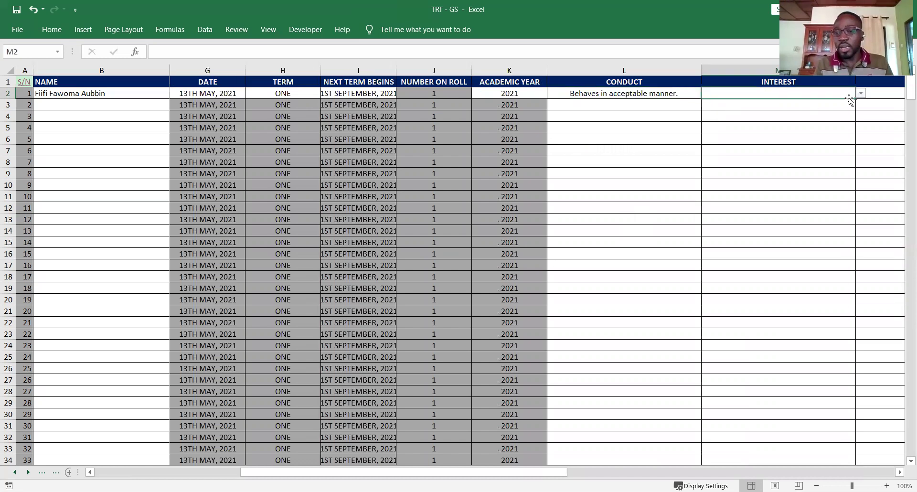
pyautogui.click(861, 94)
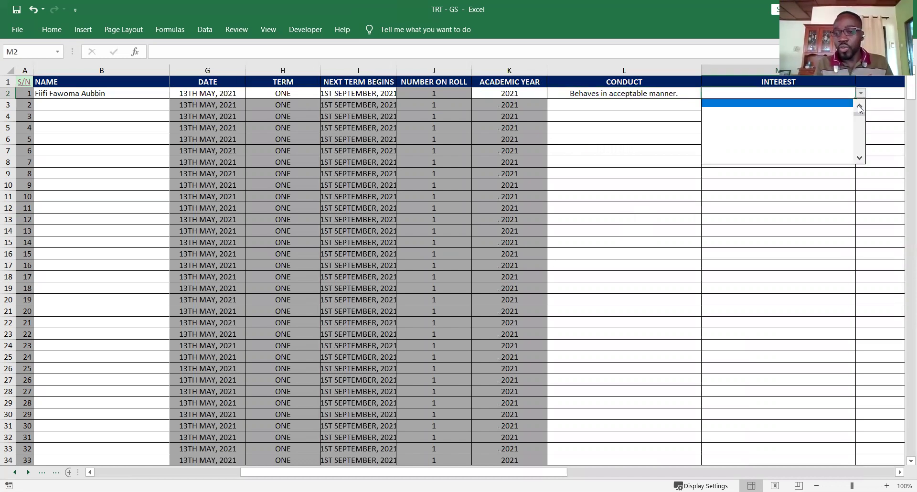
pyautogui.click(809, 112)
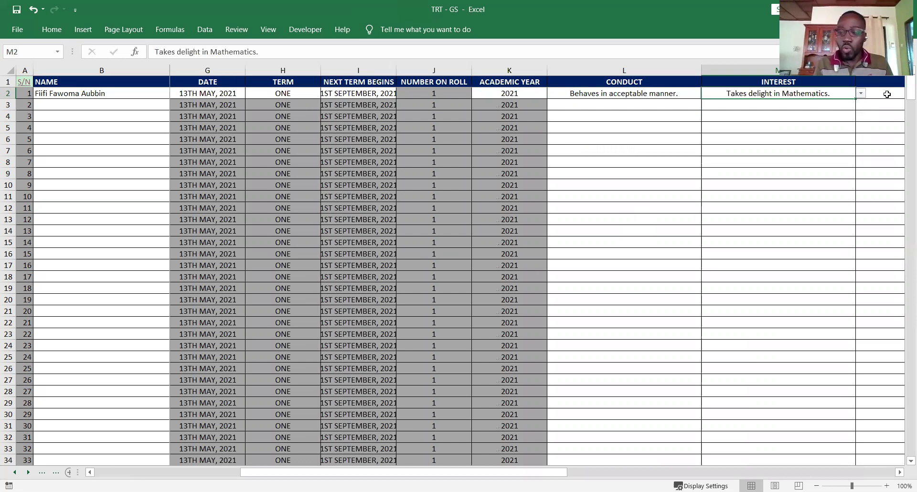
pyautogui.click(887, 94)
pyautogui.press('Right')
pyautogui.press('Right')
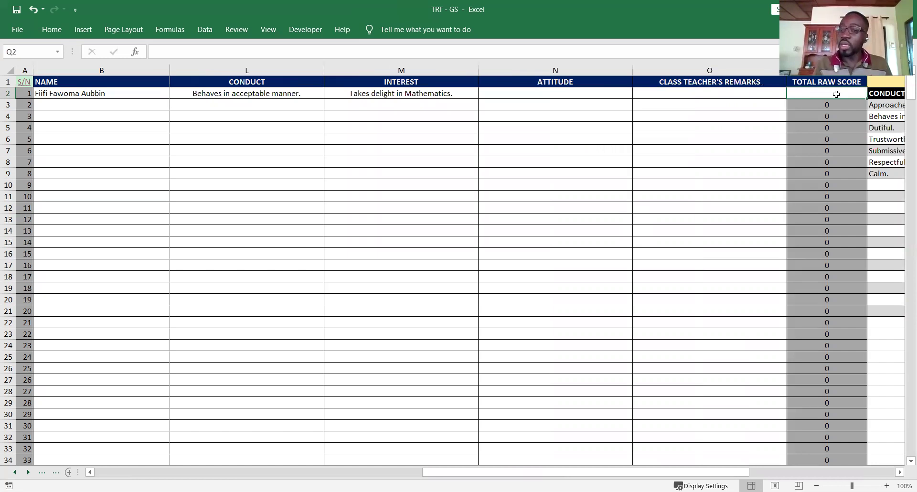
pyautogui.write('10')
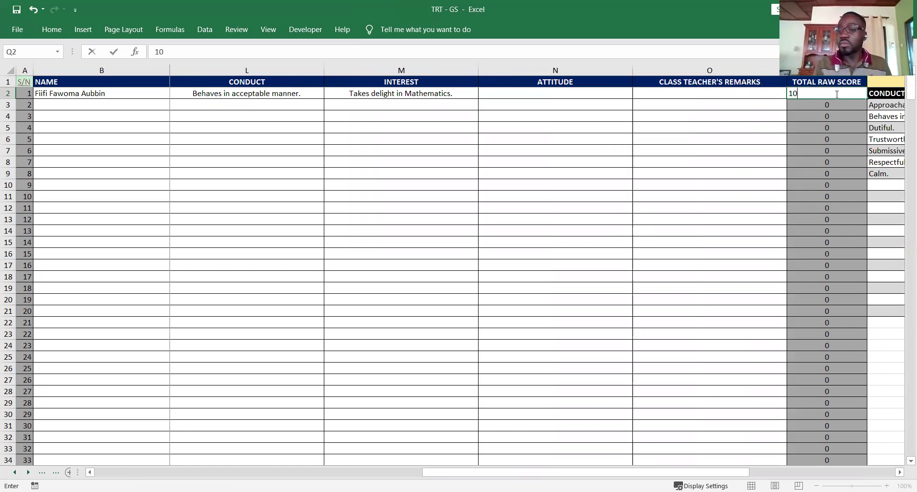
pyautogui.write('00')
# - Confirm the 1000 raw score and return to the TRT - GS dashboard via the S/N link in A1
pyautogui.click(884, 105)
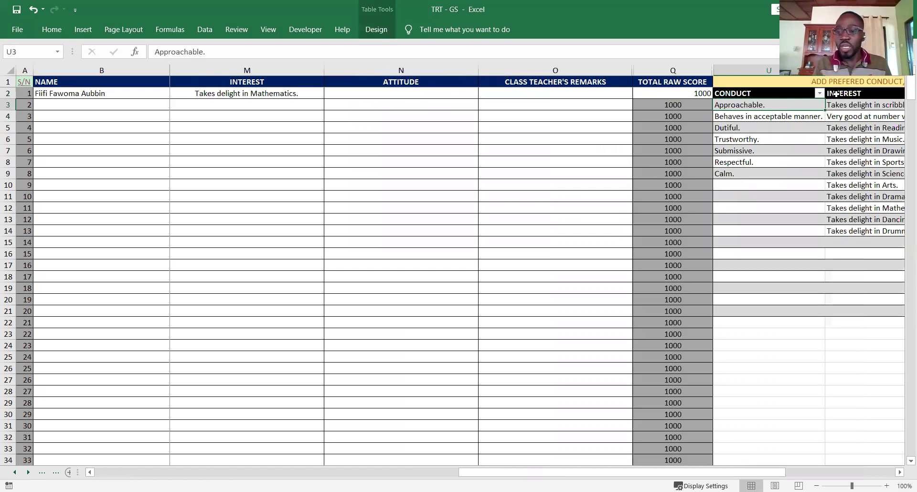
pyautogui.press('Right')
pyautogui.press('Right')
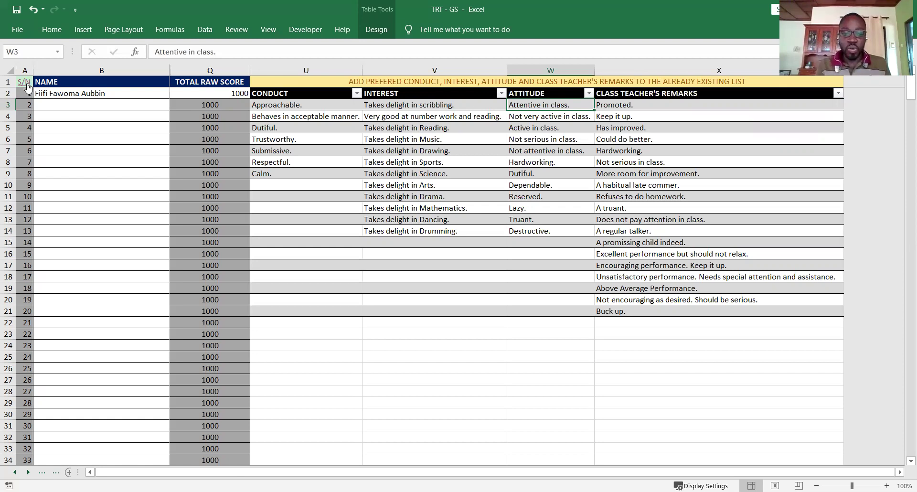
pyautogui.click(27, 86)
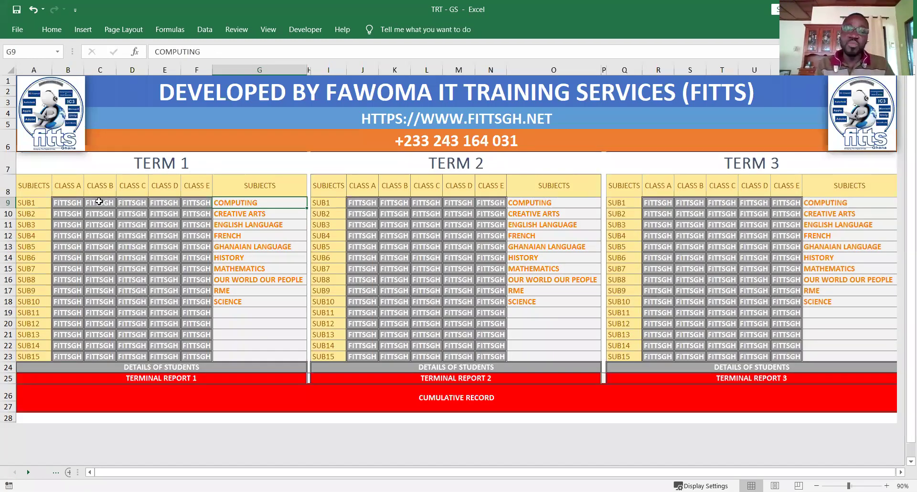
pyautogui.hotkey('ctrl', 'pagedown')
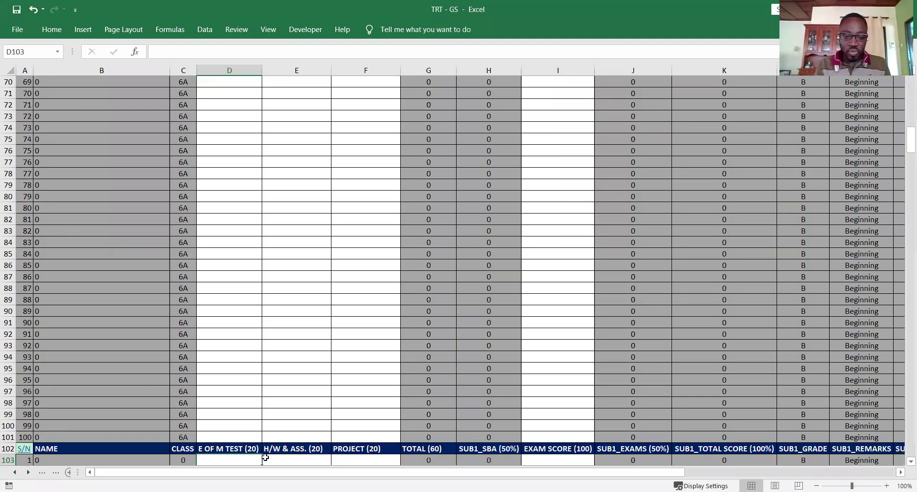
pyautogui.scroll(-2, 265, 458)
pyautogui.press('Down')
pyautogui.press('Down')
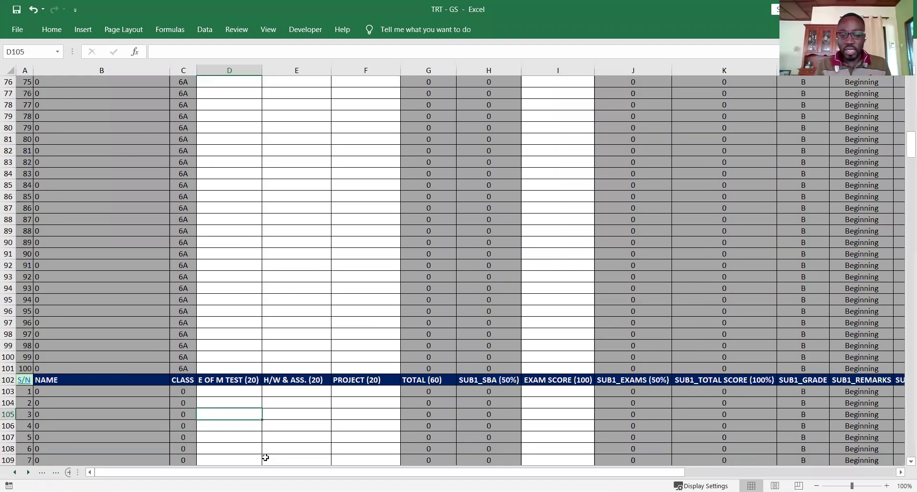
pyautogui.press('Up')
pyautogui.press('Up')
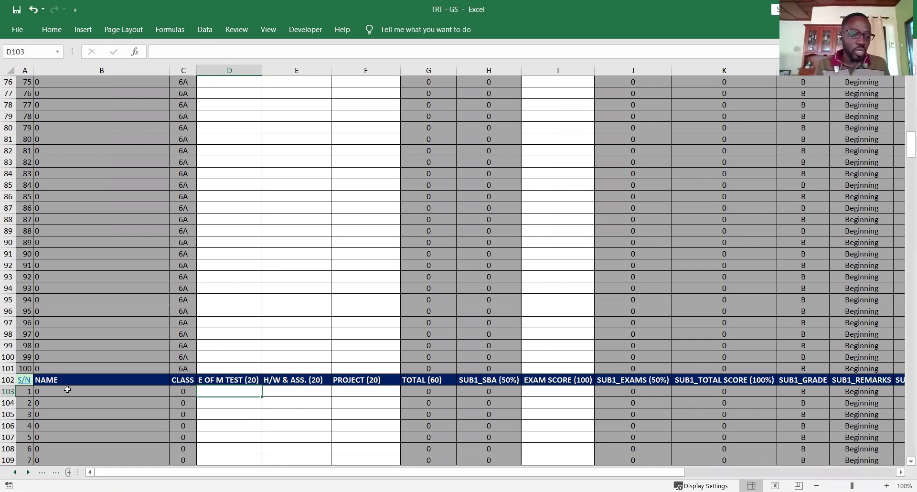
pyautogui.click(25, 380)
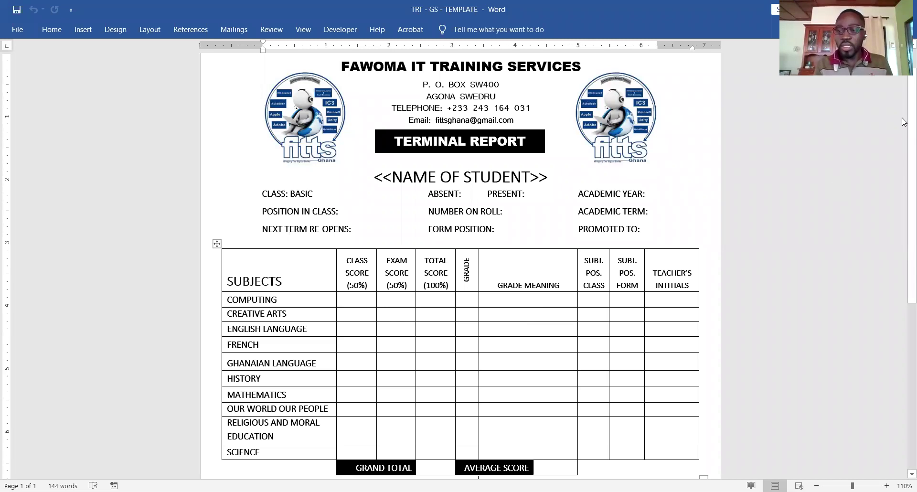
pyautogui.scroll(1, 459, 117)
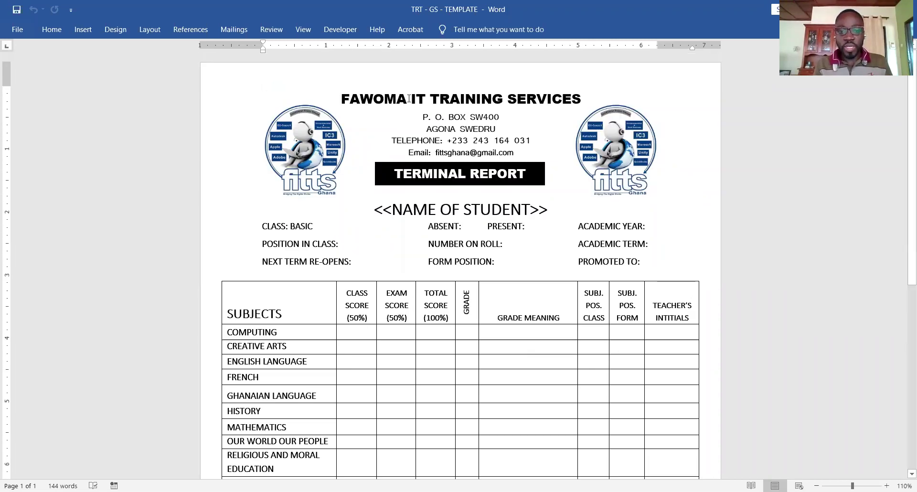
pyautogui.click(409, 99)
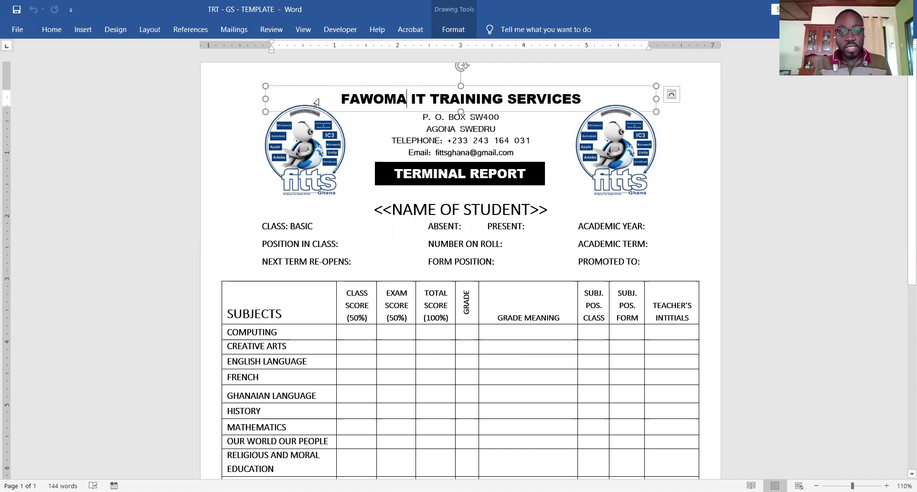
pyautogui.tripleClick(575, 105)
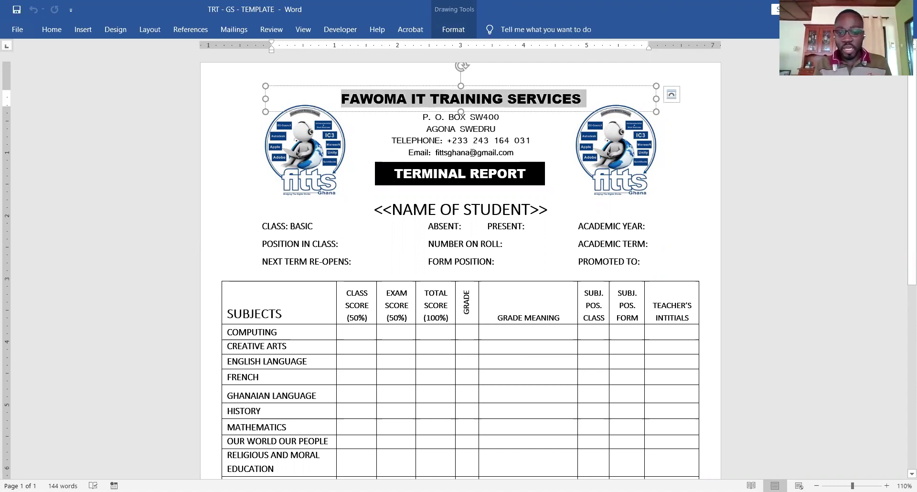
pyautogui.click(360, 158)
pyautogui.click(339, 153)
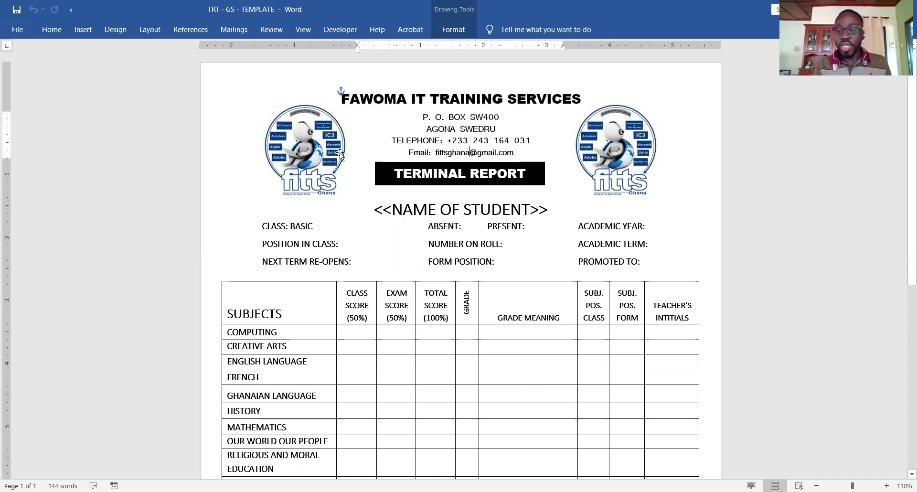
pyautogui.click(618, 135)
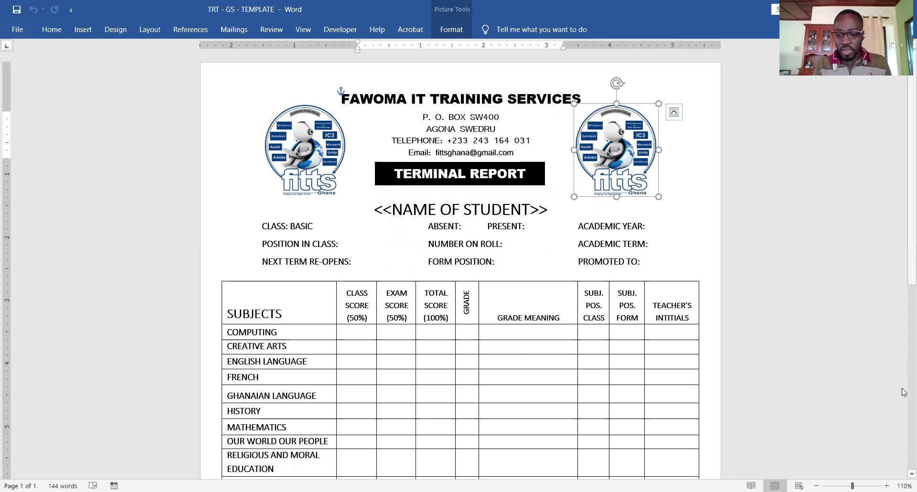
pyautogui.scroll(-5, 904, 382)
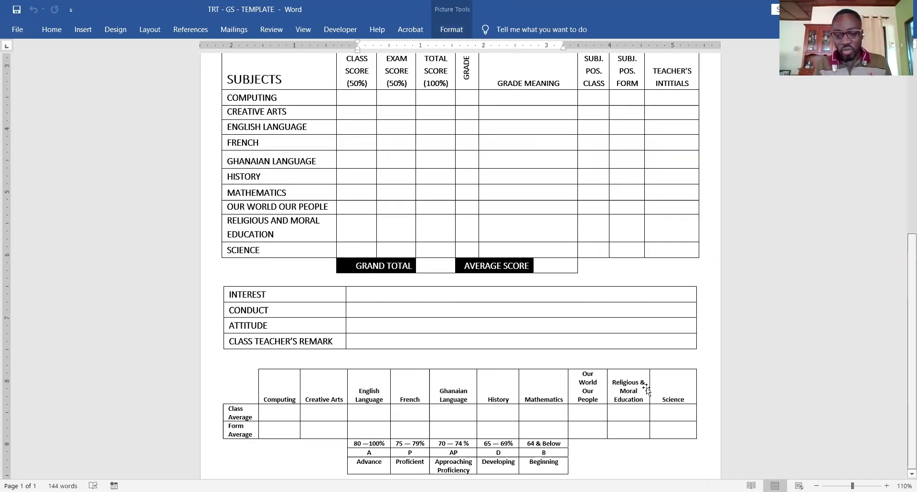
pyautogui.scroll(-2, 646, 391)
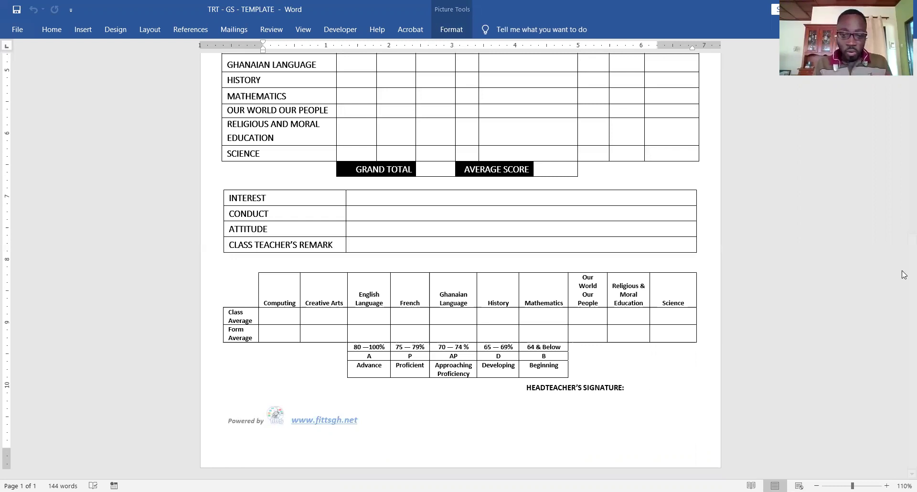
pyautogui.scroll(1, 904, 275)
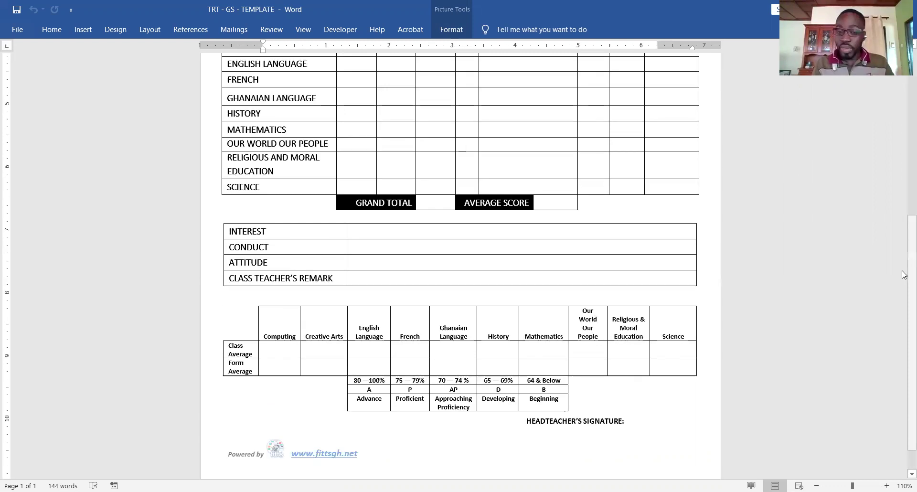
pyautogui.scroll(3, 587, 196)
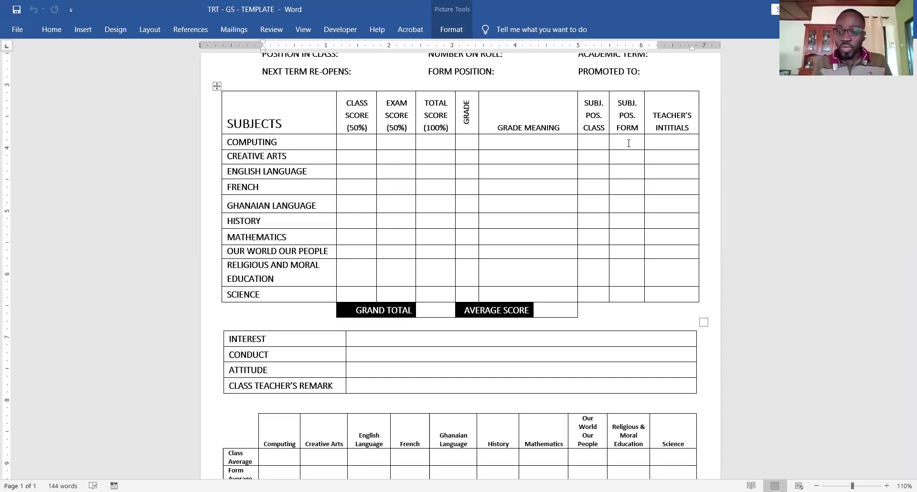
pyautogui.click(663, 145)
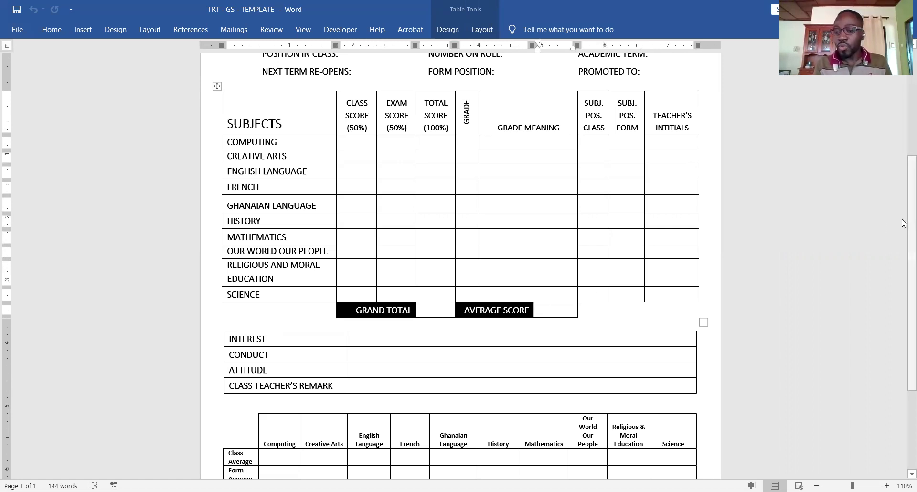
pyautogui.scroll(-2, 904, 251)
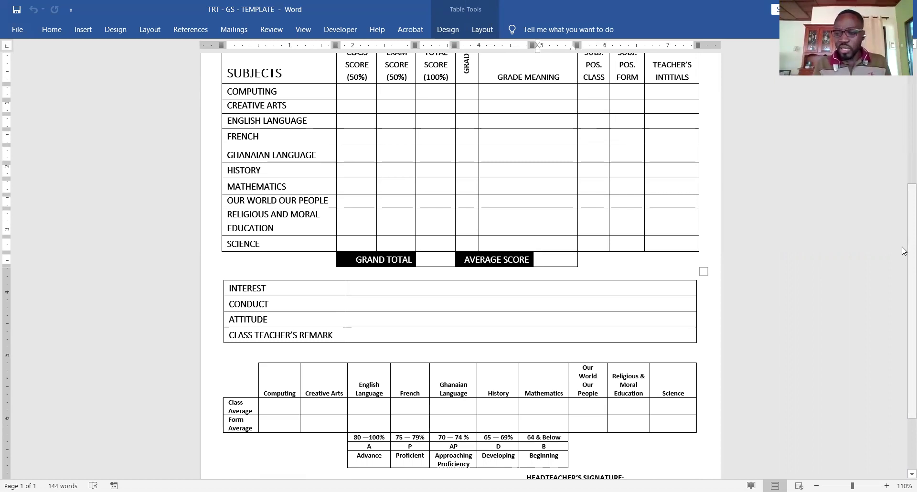
pyautogui.scroll(-3, 904, 324)
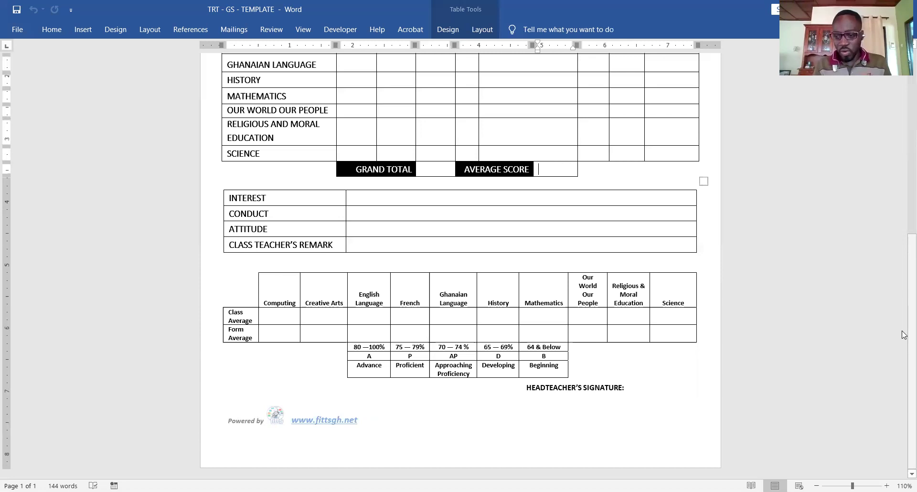
pyautogui.scroll(1, 904, 339)
pyautogui.scroll(-1, 904, 341)
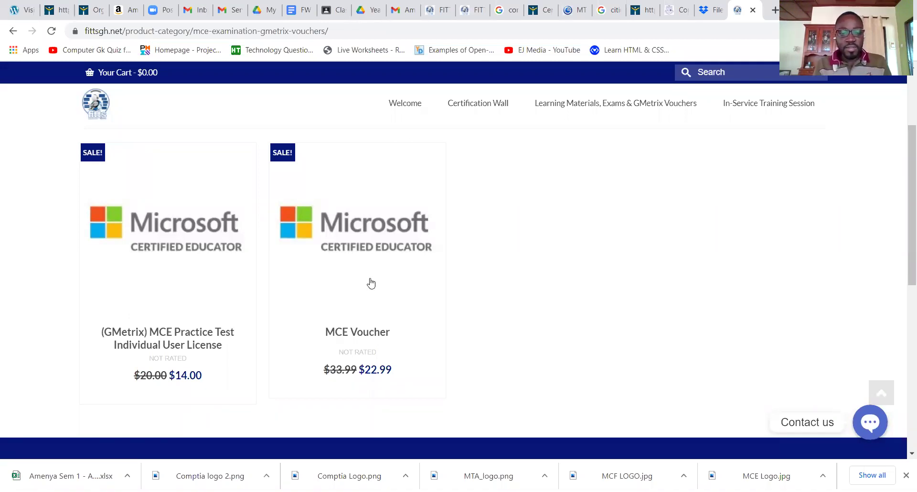
# - Look over the MCE and GMetrix voucher products, with the MCE Voucher at $22.99
pyautogui.moveTo(371, 283)
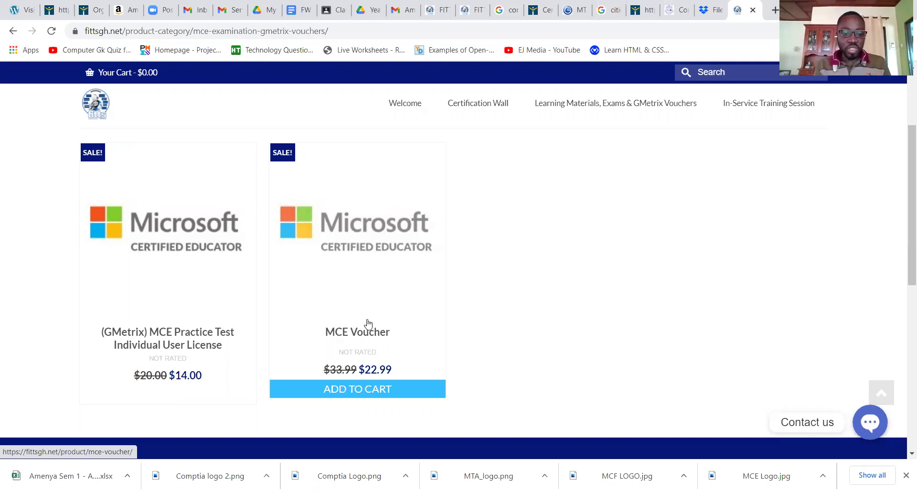
pyautogui.moveTo(198, 317)
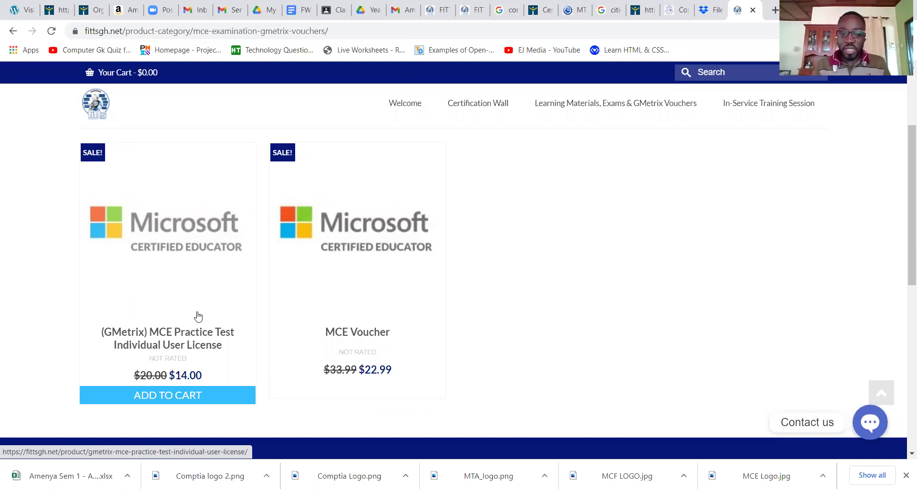
# - Open the Certification Wall page and scroll through its Microsoft and IC3 certificates
pyautogui.click(492, 103)
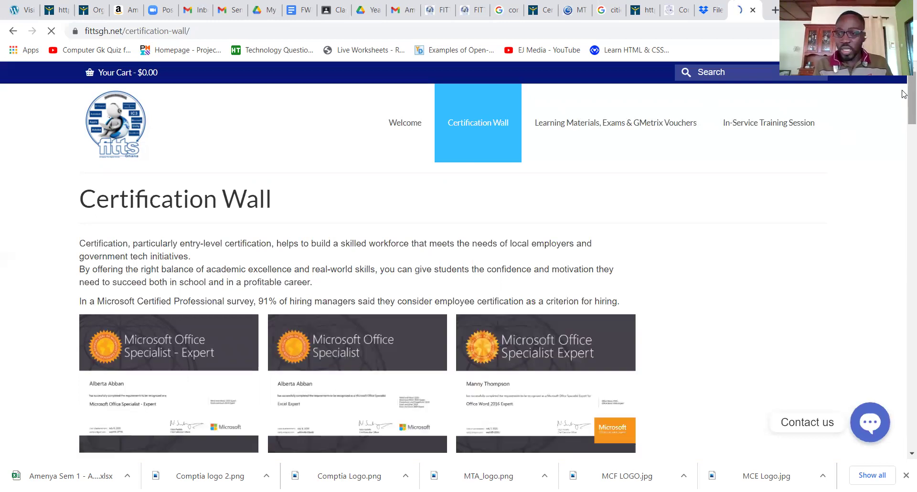
pyautogui.moveTo(904, 93); pyautogui.dragTo(904, 133)
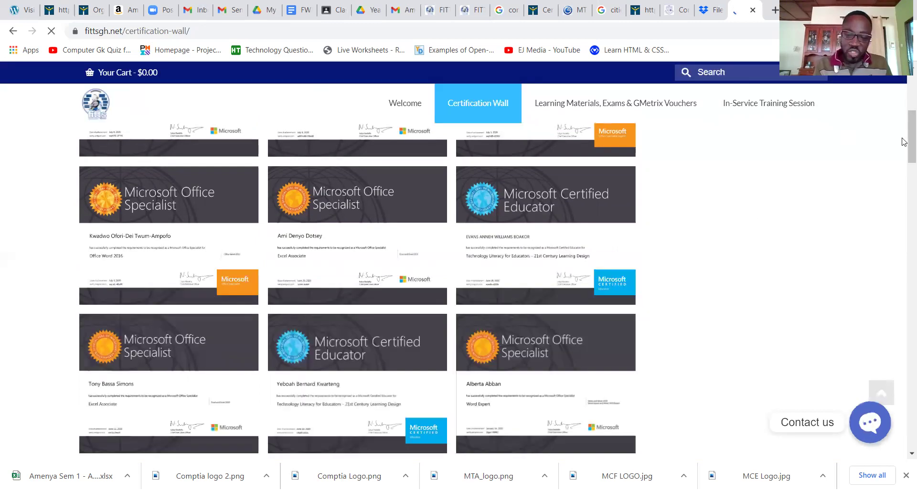
pyautogui.scroll(-3, 903, 160)
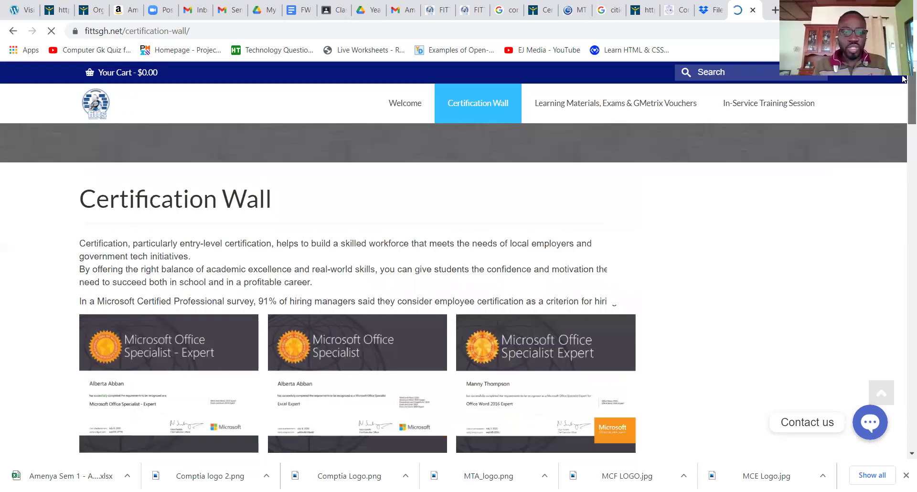
# - Trim the address bar URL back to fittsgh.net/ and load the home page
pyautogui.click(203, 27)
pyautogui.press('End')
pyautogui.press('BackSpace')
pyautogui.press('BackSpace')
pyautogui.press('BackSpace')
pyautogui.press('BackSpace')
pyautogui.press('BackSpace')
pyautogui.press('BackSpace')
pyautogui.press('BackSpace')
pyautogui.press('BackSpace')
pyautogui.press('BackSpace')
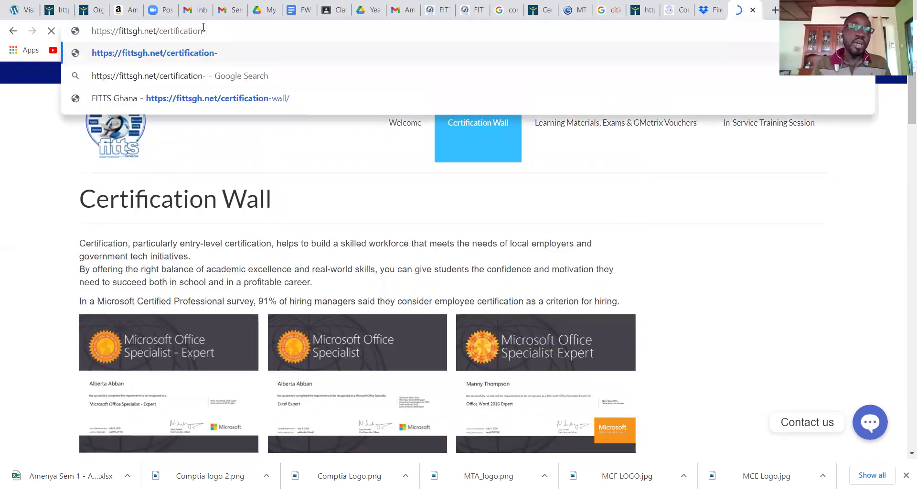
pyautogui.press('BackSpace')
pyautogui.press('BackSpace')
pyautogui.press('BackSpace')
pyautogui.press('BackSpace')
pyautogui.press('BackSpace')
pyautogui.press('BackSpace')
pyautogui.press('BackSpace')
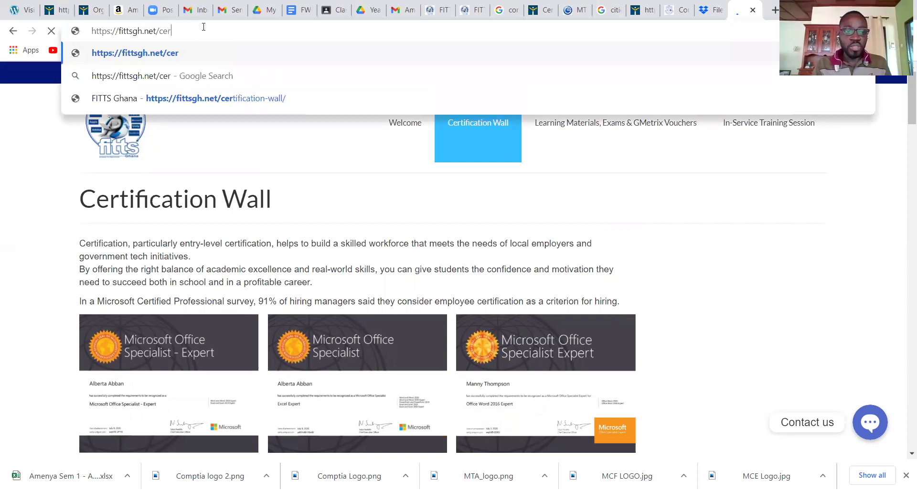
pyautogui.press('BackSpace')
pyautogui.press('BackSpace')
pyautogui.press('BackSpace')
pyautogui.press('Return')
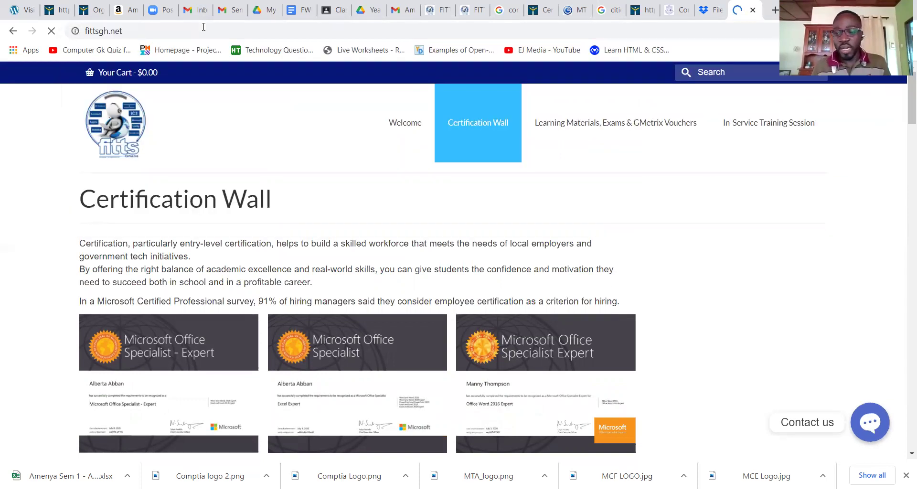